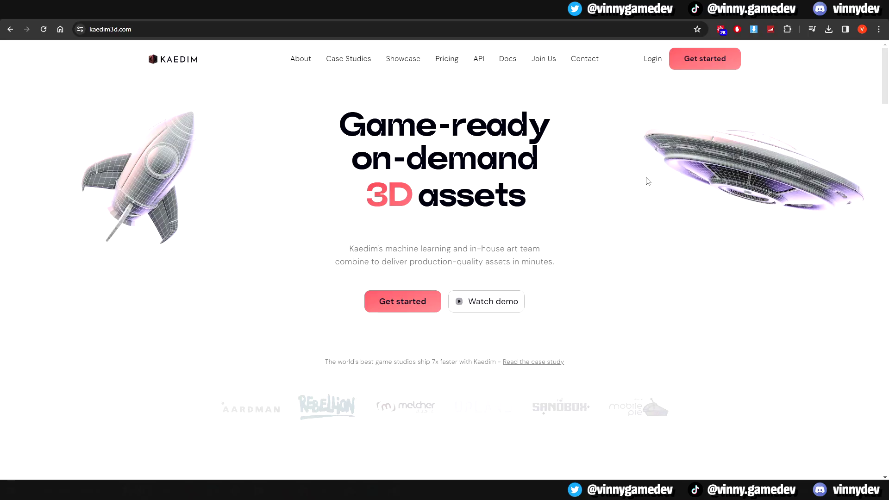
- Scroll the home page past the hero through the four How Kaedim works steps to the investors section
{"action": "scroll", "coordinate": [647, 180], "scroll_direction": "down", "scroll_amount": 6}
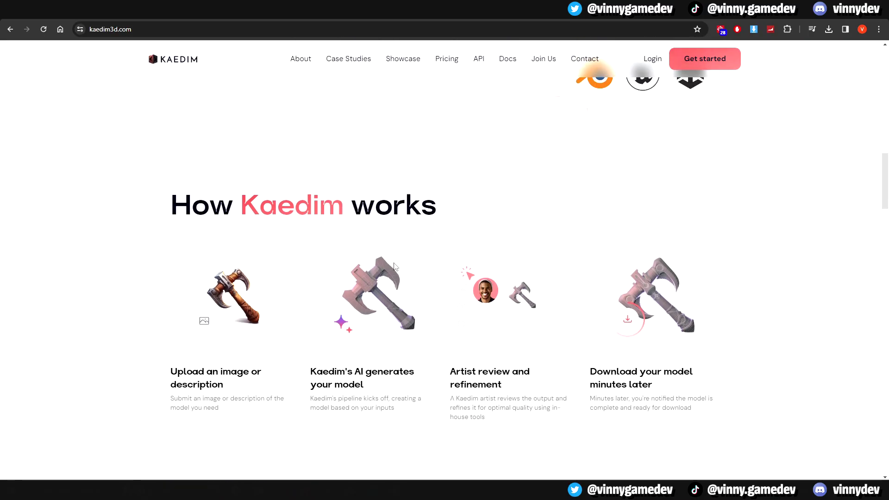
{"action": "scroll", "coordinate": [393, 264], "scroll_direction": "down", "scroll_amount": 1}
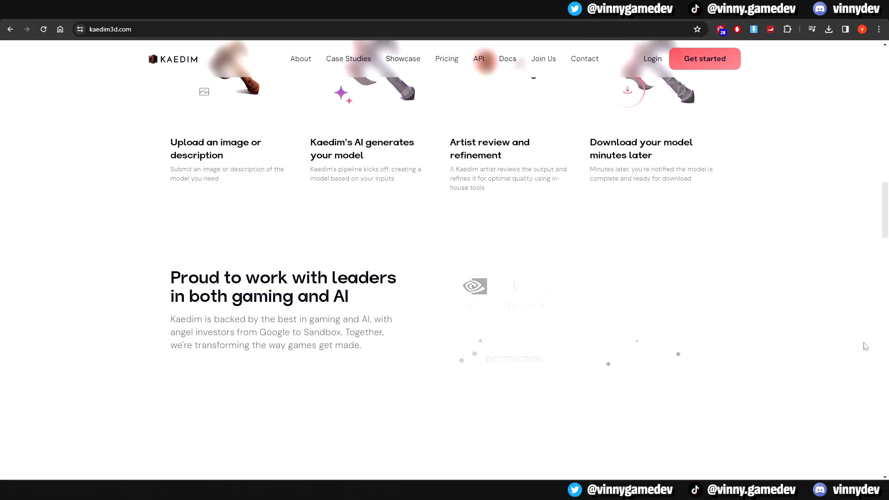
- Scroll down to Production-ready models and show the ship model in the sample viewer
{"action": "scroll", "coordinate": [787, 347], "scroll_direction": "down", "scroll_amount": 1}
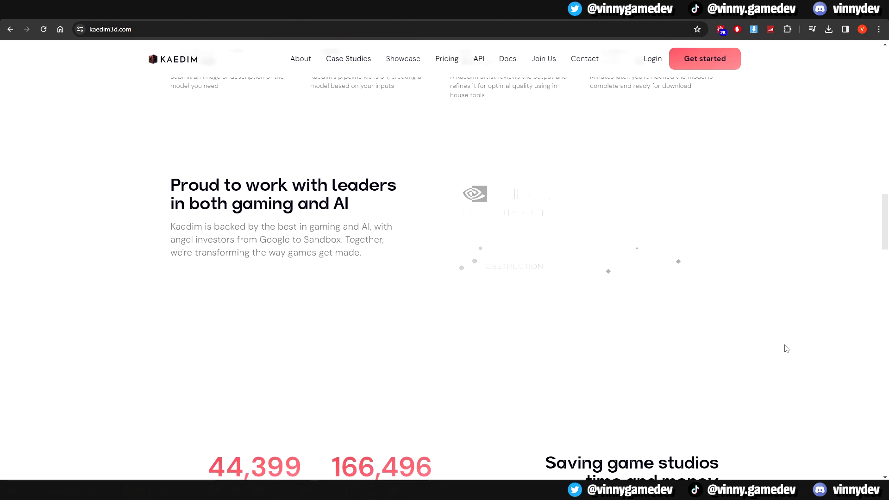
{"action": "scroll", "coordinate": [420, 272], "scroll_direction": "down", "scroll_amount": 4}
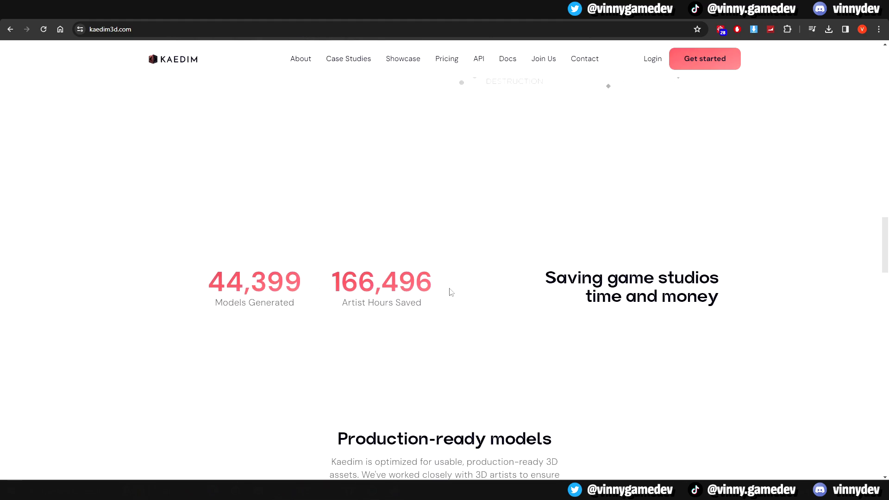
{"action": "scroll", "coordinate": [837, 307], "scroll_direction": "down", "scroll_amount": 1}
{"action": "scroll", "coordinate": [838, 308], "scroll_direction": "down", "scroll_amount": 6}
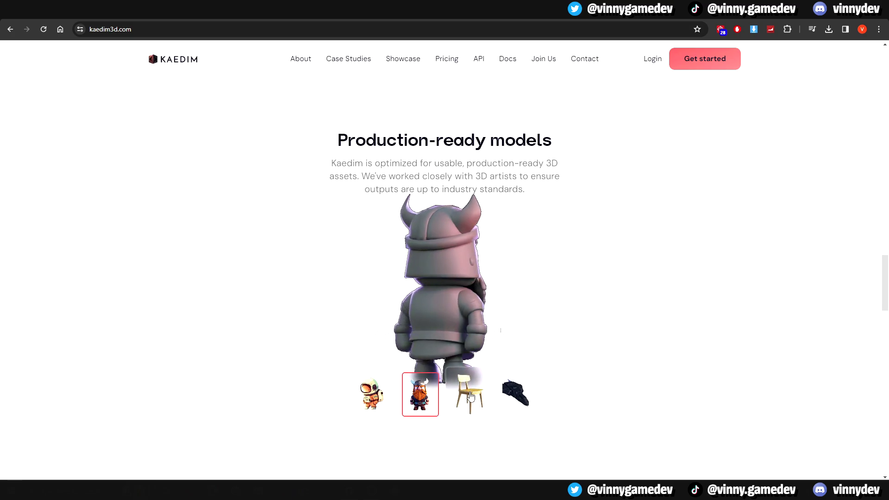
{"action": "left_click", "coordinate": [513, 399]}
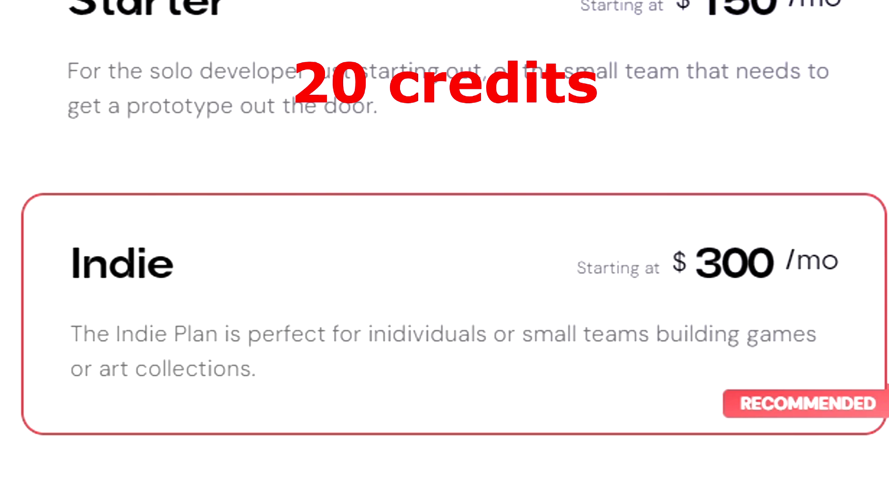
- Scroll the pricing plans down to the $1000/mo Studio plan
{"action": "scroll", "coordinate": [444, 250], "scroll_direction": "down", "scroll_amount": 3}
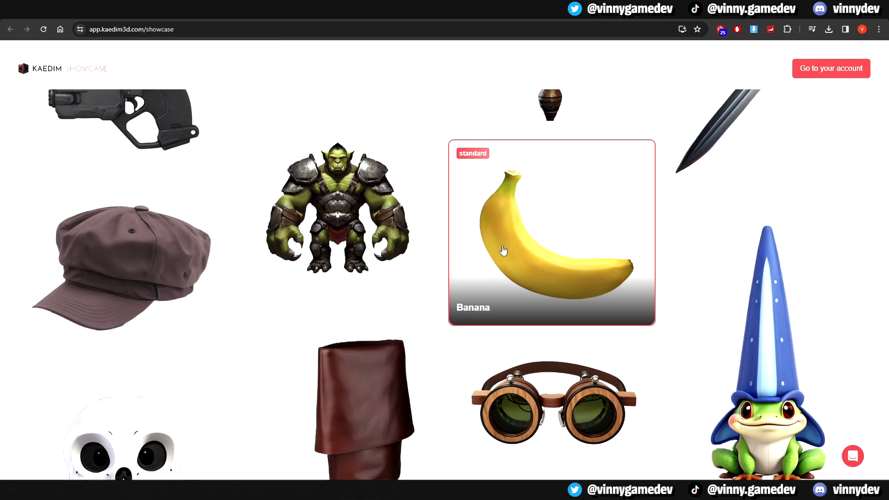
- Open the showcase Cottage model's details (Ultra, 200 cm, 172,072 polys)
{"action": "scroll", "coordinate": [502, 253], "scroll_direction": "down", "scroll_amount": 3}
{"action": "scroll", "coordinate": [528, 256], "scroll_direction": "up", "scroll_amount": 5}
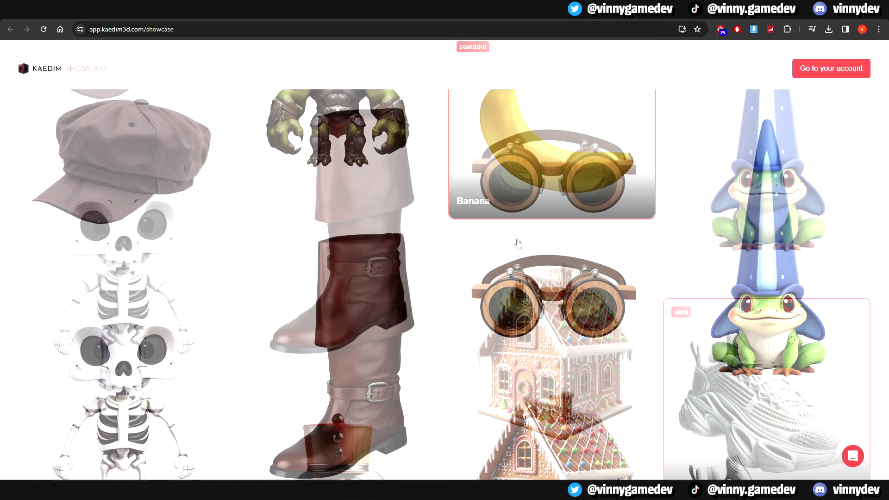
{"action": "scroll", "coordinate": [771, 340], "scroll_direction": "up", "scroll_amount": 3}
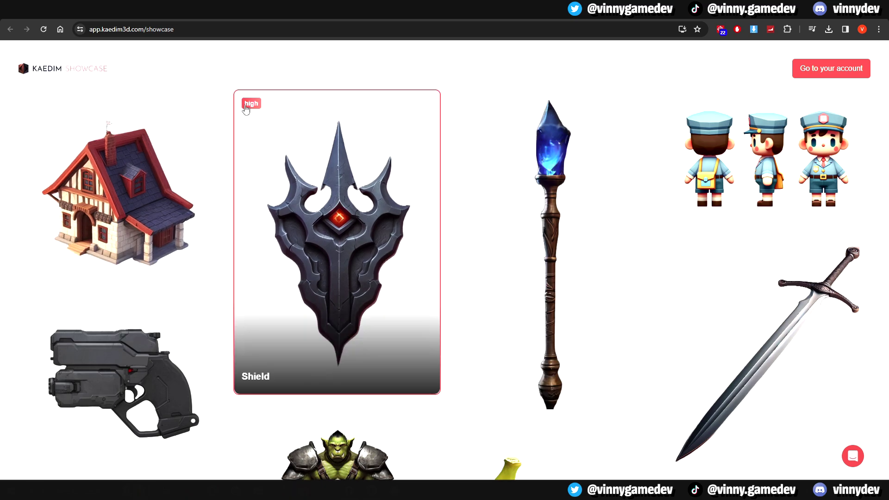
{"action": "left_click", "coordinate": [48, 114]}
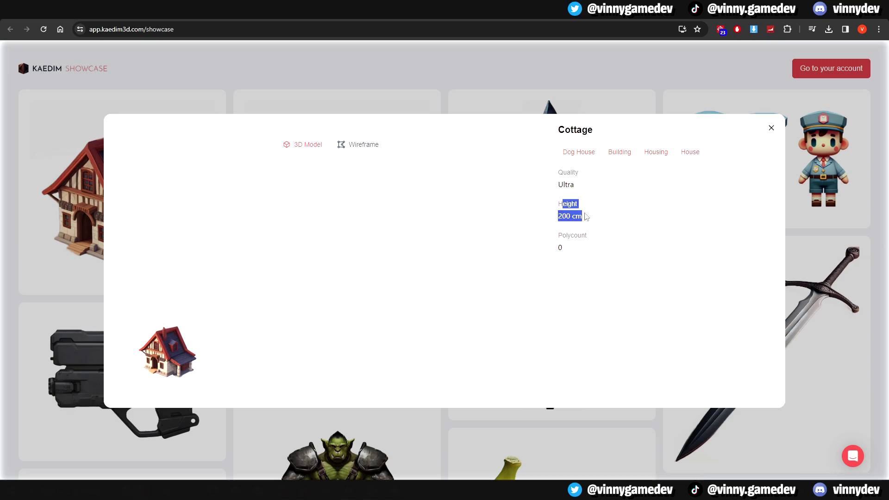
{"action": "left_click", "coordinate": [569, 215]}
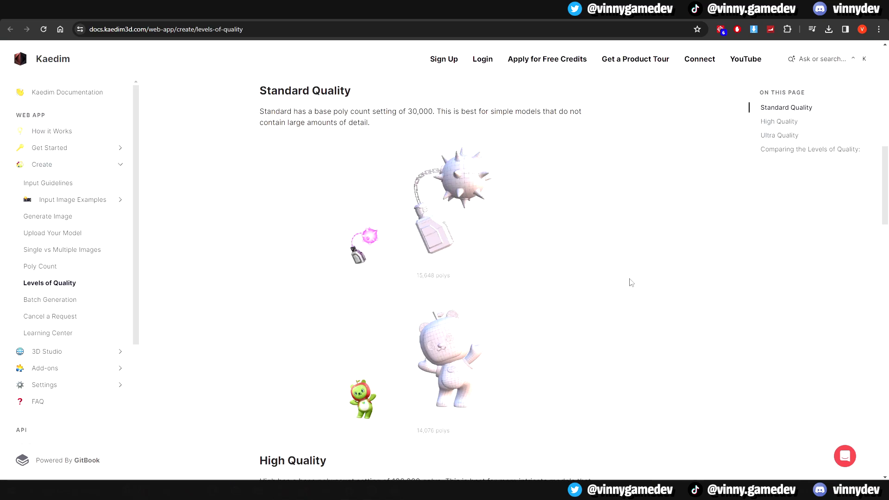
- Scroll through the Cottage details and view the model as a wireframe
{"action": "scroll", "coordinate": [631, 282], "scroll_direction": "down", "scroll_amount": 8}
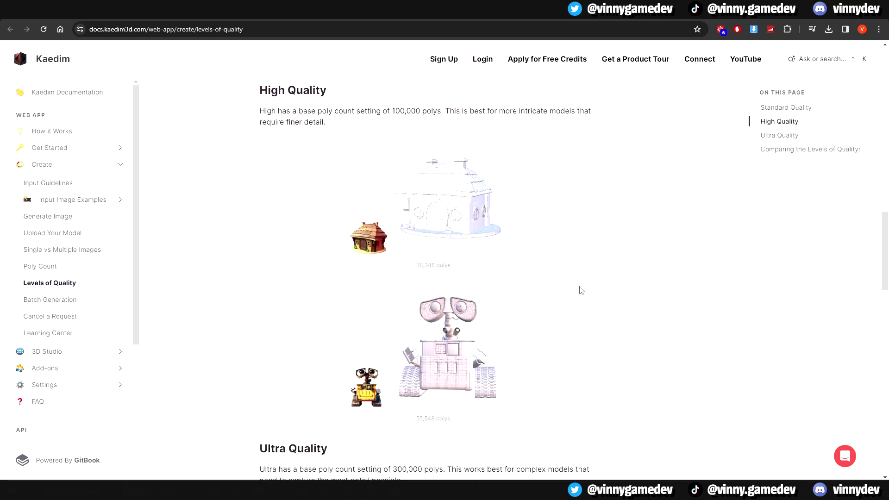
{"action": "scroll", "coordinate": [574, 283], "scroll_direction": "down", "scroll_amount": 8}
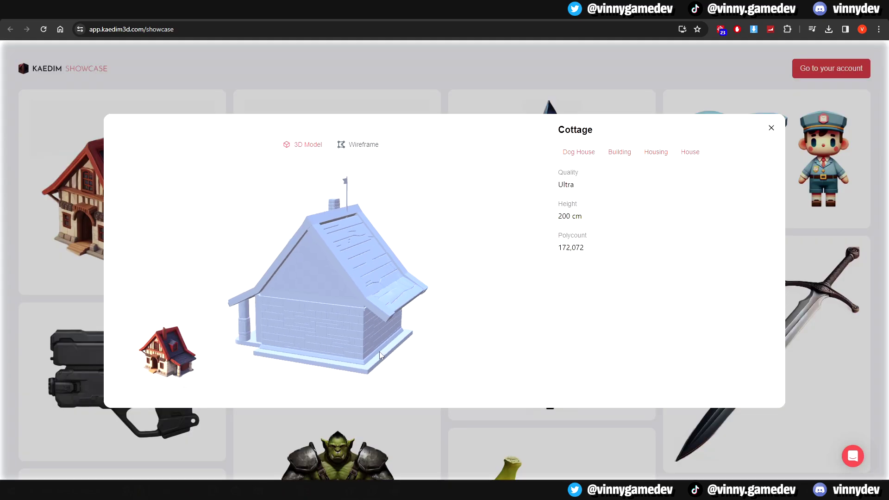
{"action": "left_click", "coordinate": [365, 147]}
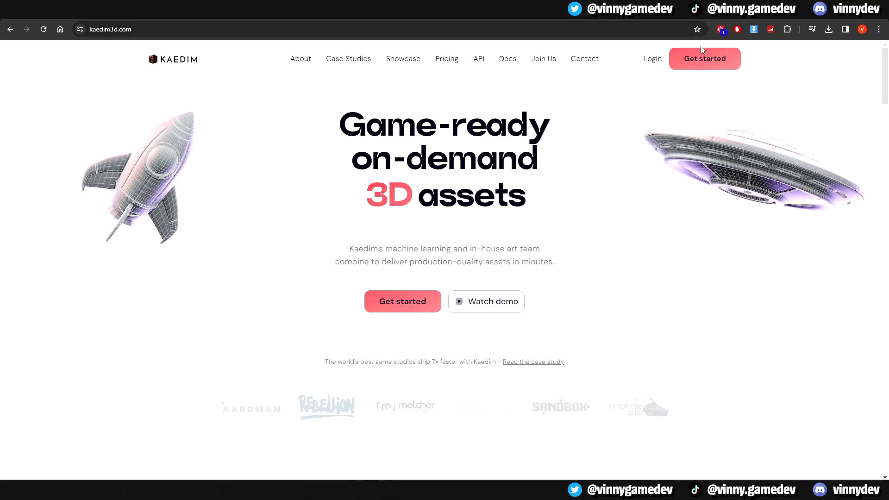
- Open the Toy asset from the Assets library in the 3D studio and orbit it
{"action": "left_click", "coordinate": [690, 64]}
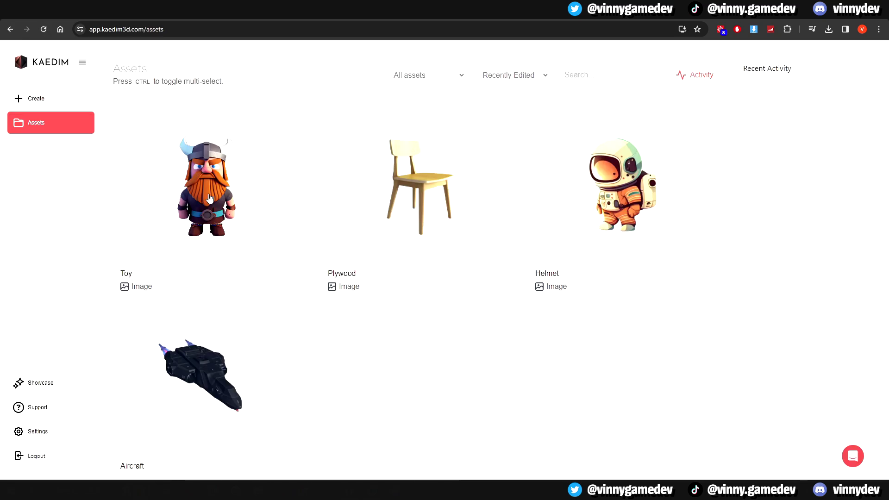
{"action": "left_click", "coordinate": [276, 171]}
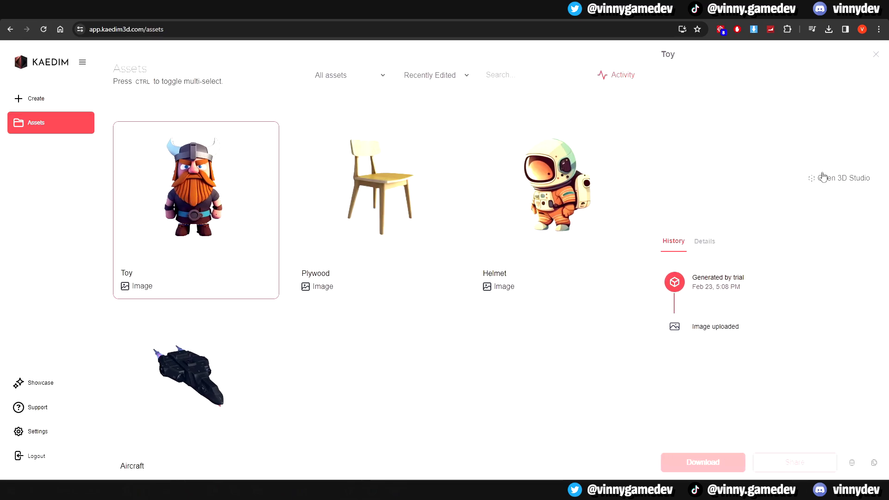
{"action": "left_click", "coordinate": [838, 180]}
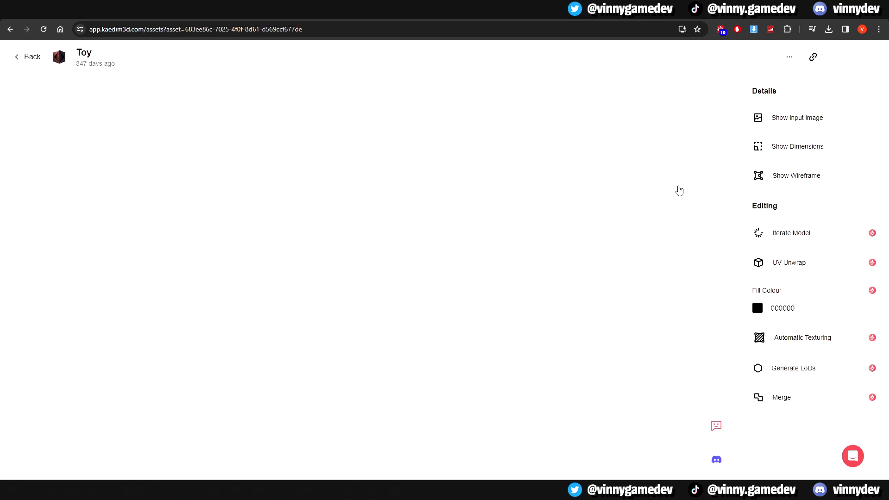
{"action": "left_click_drag", "start_coordinate": [419, 203], "coordinate": [544, 269]}
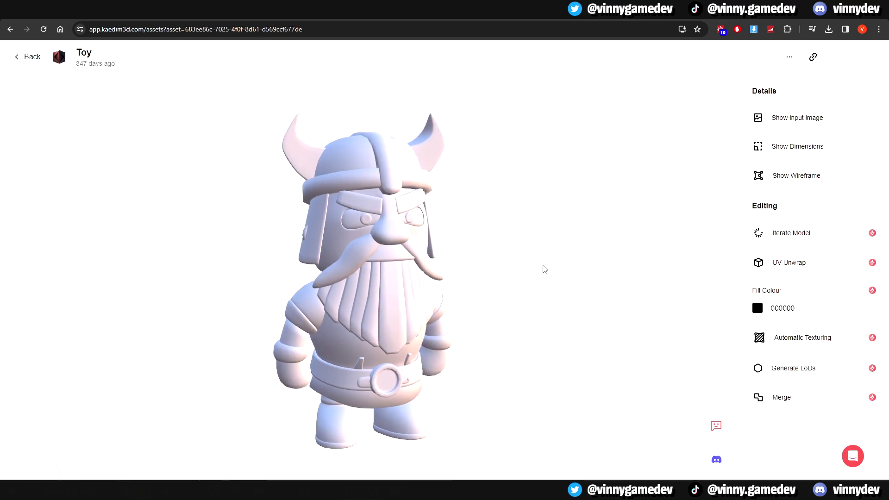
- Show the Toy's input image and its 200 cm dimensions, orbiting to a side view
{"action": "scroll", "coordinate": [658, 295], "scroll_direction": "up", "scroll_amount": 3}
{"action": "left_click", "coordinate": [803, 123]}
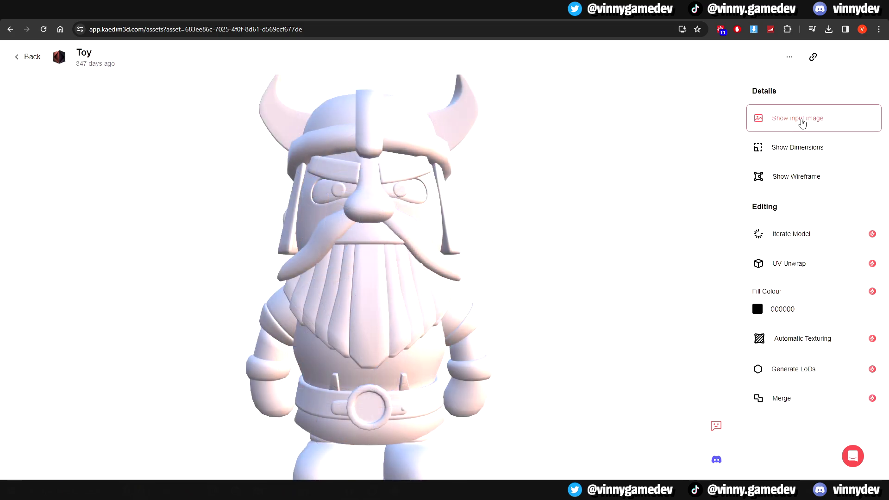
{"action": "scroll", "coordinate": [634, 200], "scroll_direction": "down", "scroll_amount": 3}
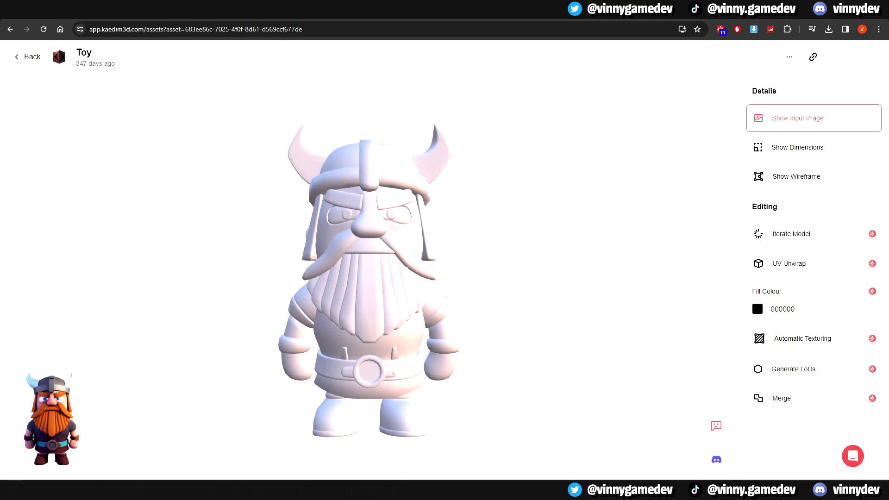
{"action": "left_click", "coordinate": [813, 159]}
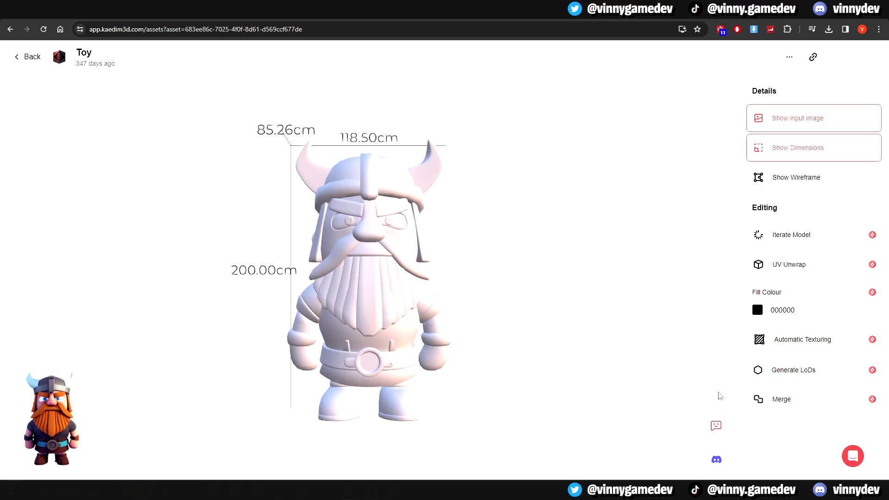
{"action": "mouse_move", "coordinate": [592, 373]}
{"action": "left_mouse_down"}
{"action": "mouse_move", "coordinate": [540, 359]}
{"action": "mouse_move", "coordinate": [502, 363]}
{"action": "mouse_move", "coordinate": [460, 383]}
{"action": "mouse_move", "coordinate": [580, 377]}
{"action": "left_mouse_up"}
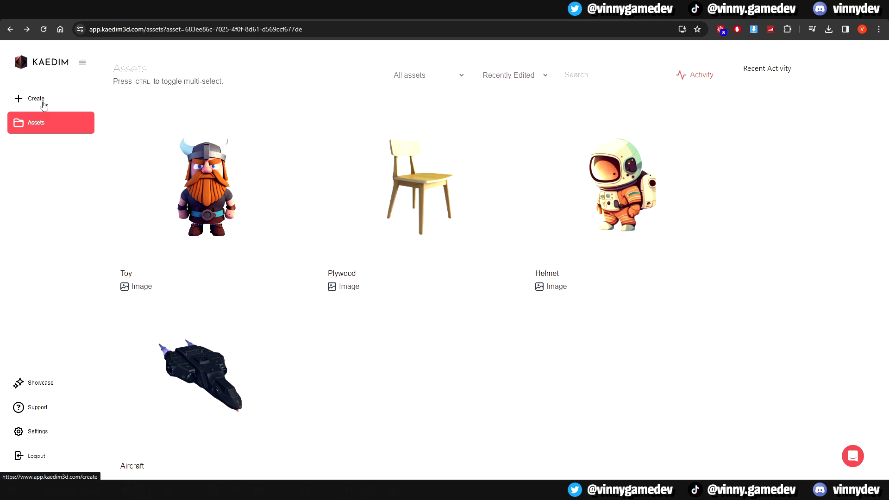
- On the Create page, generate and then regenerate a black rose image from a text prompt
{"action": "left_click", "coordinate": [44, 104]}
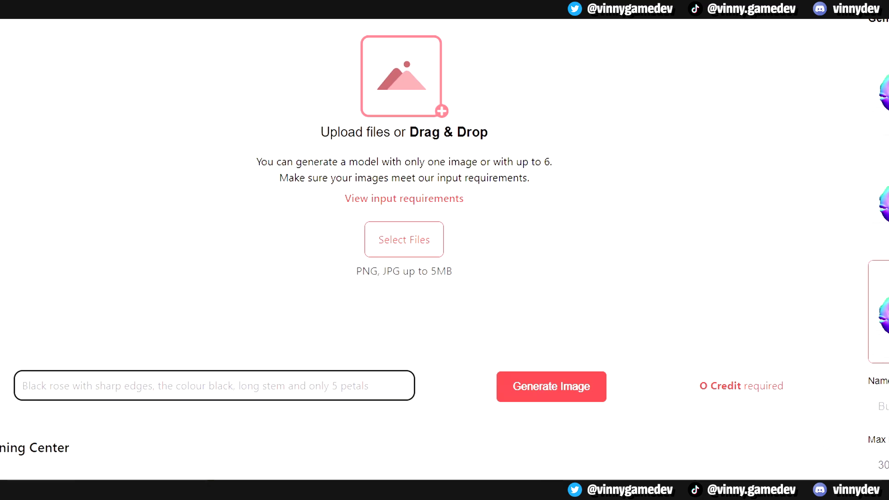
{"action": "left_click", "coordinate": [570, 394]}
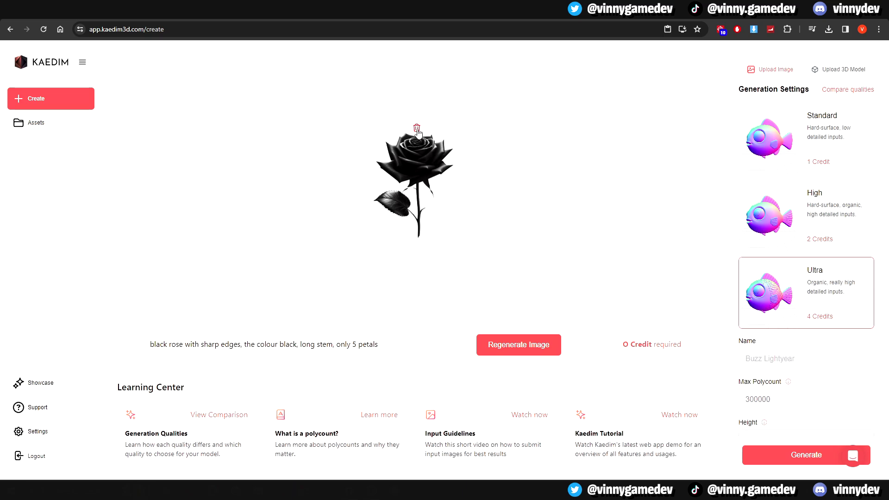
{"action": "left_click", "coordinate": [505, 351]}
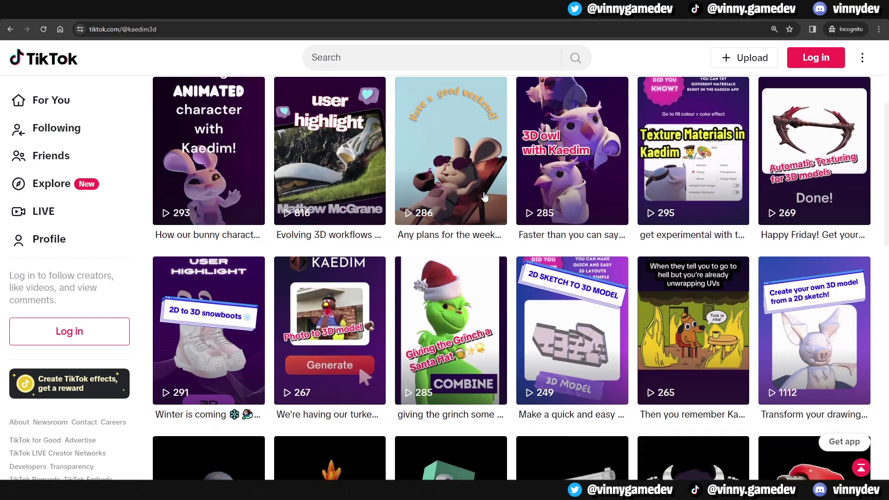
{"action": "scroll", "coordinate": [484, 197], "scroll_direction": "down", "scroll_amount": 5}
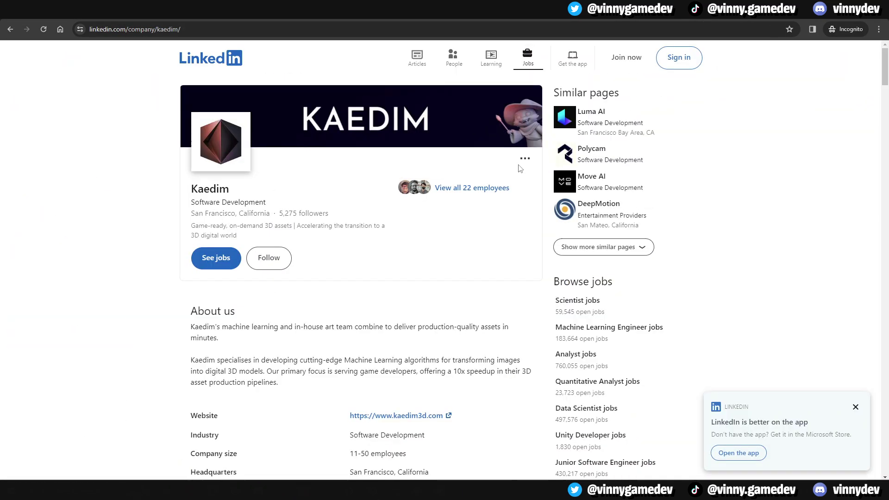
{"action": "scroll", "coordinate": [445, 259], "scroll_direction": "down", "scroll_amount": 10}
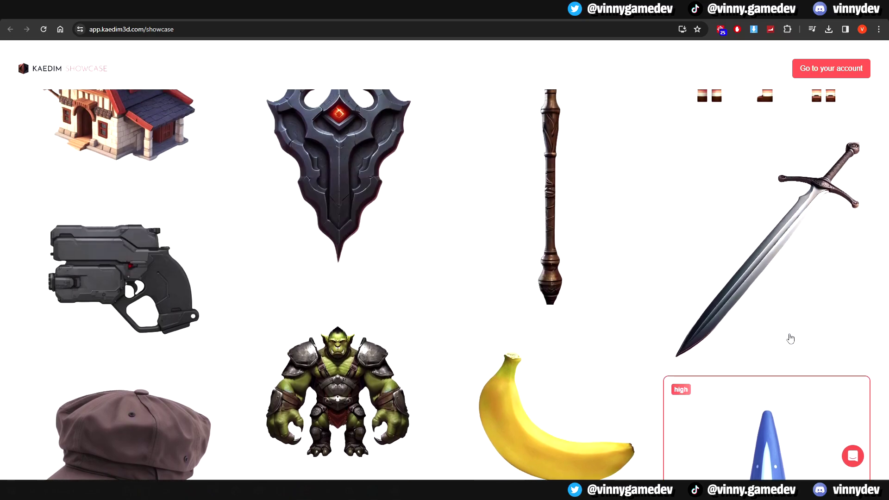
{"action": "scroll", "coordinate": [771, 341], "scroll_direction": "up", "scroll_amount": 3}
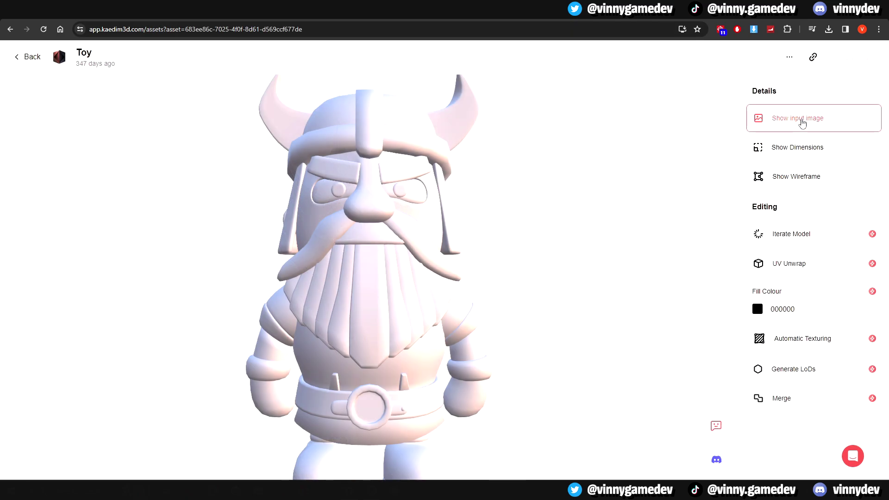
- Show the Toy's Viking input image beside its model in the 3D studio
{"action": "left_click", "coordinate": [802, 121]}
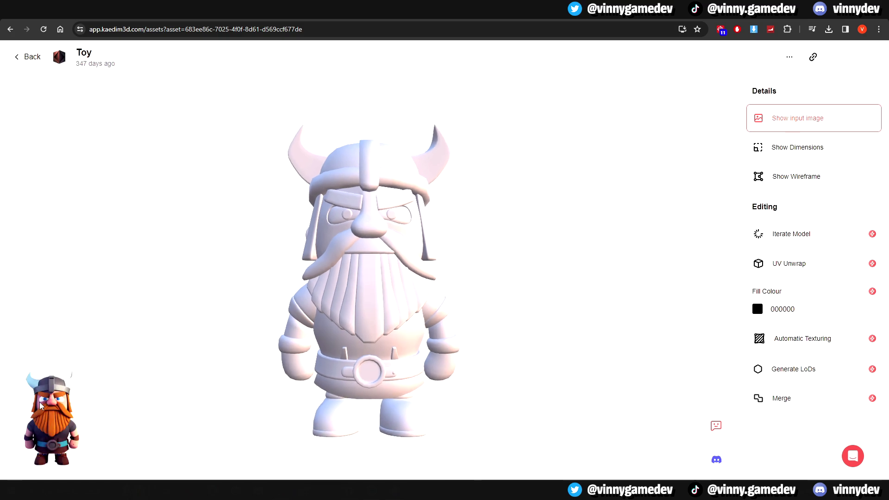